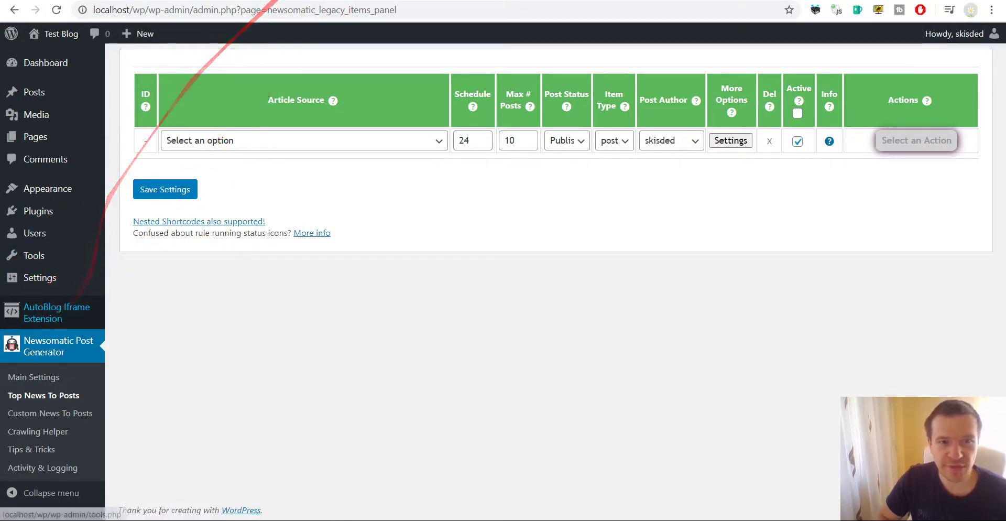
# Enable the Disable 'X-Frame-Options' Check option in the AutoBlog Iframe Extension settings and save the settings.
pyautogui.scroll(-2, 337, 299)
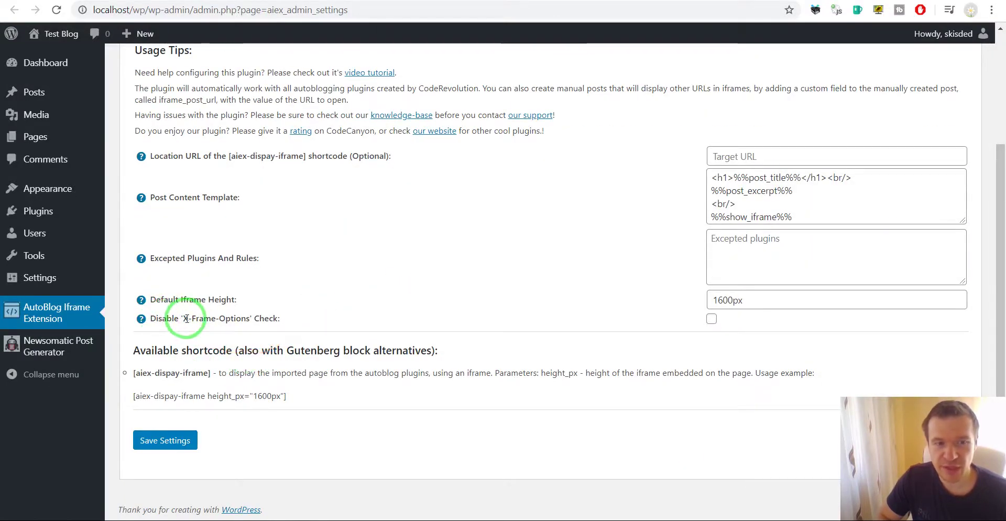
pyautogui.moveTo(186, 319); pyautogui.dragTo(250, 320)
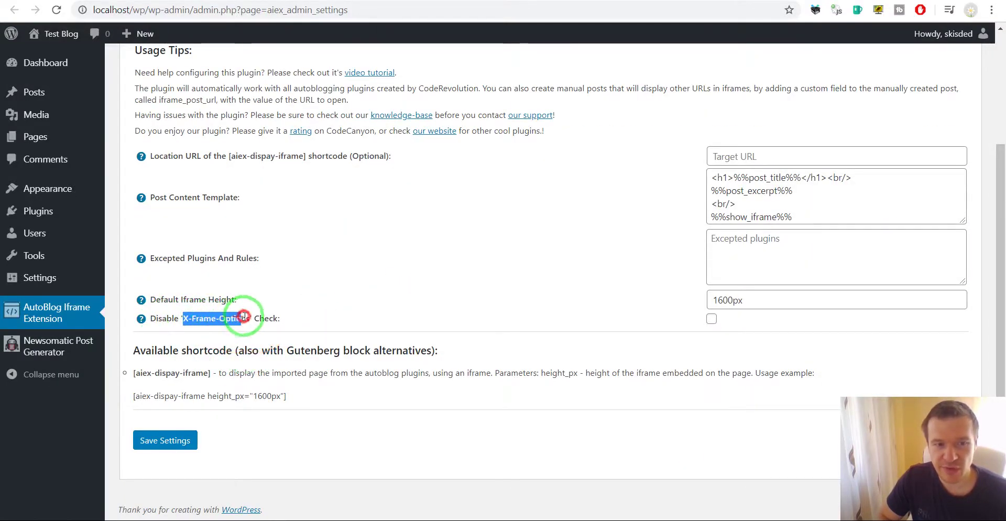
pyautogui.click(712, 319)
pyautogui.click(191, 318)
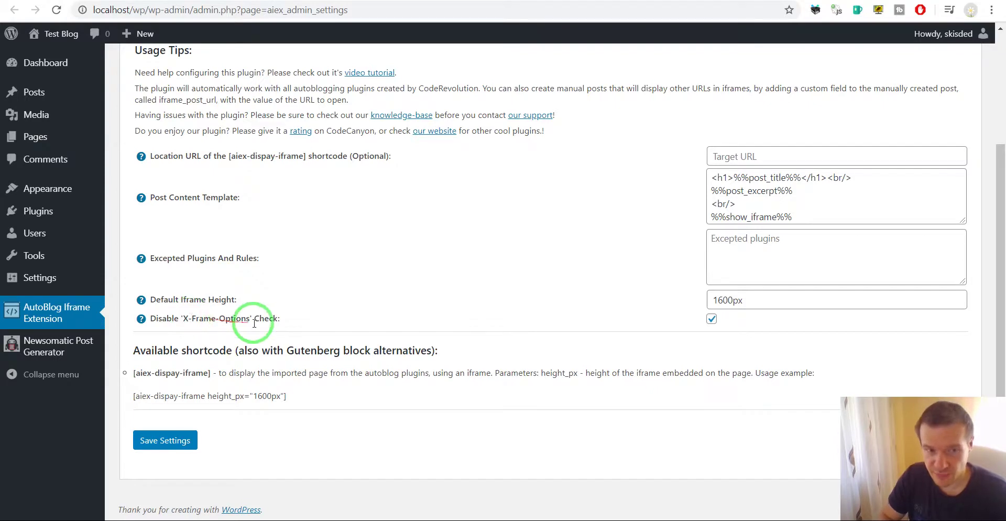
pyautogui.moveTo(189, 318); pyautogui.dragTo(227, 318)
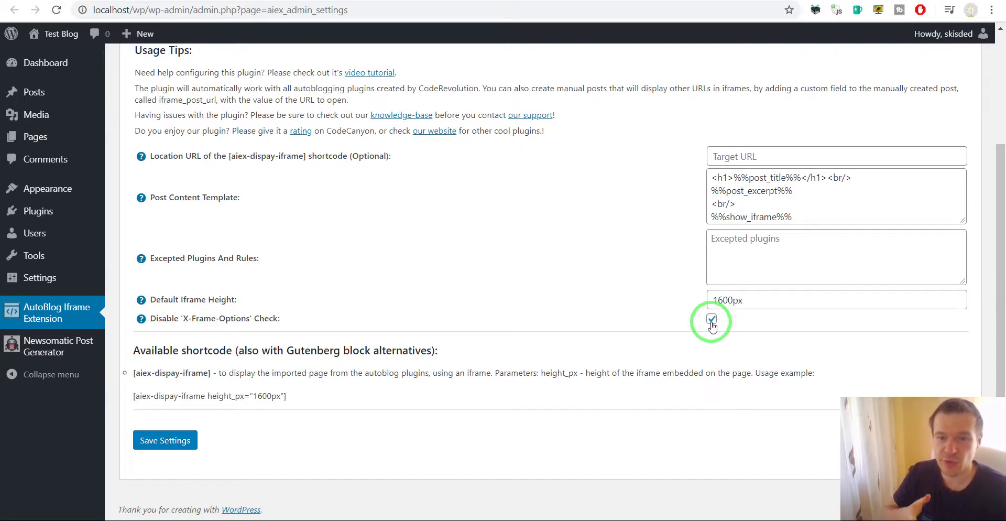
pyautogui.moveTo(712, 326)
pyautogui.mouseDown()
pyautogui.moveTo(725, 330)
pyautogui.moveTo(419, 477)
pyautogui.moveTo(181, 446)
pyautogui.mouseUp()
pyautogui.click(181, 446)
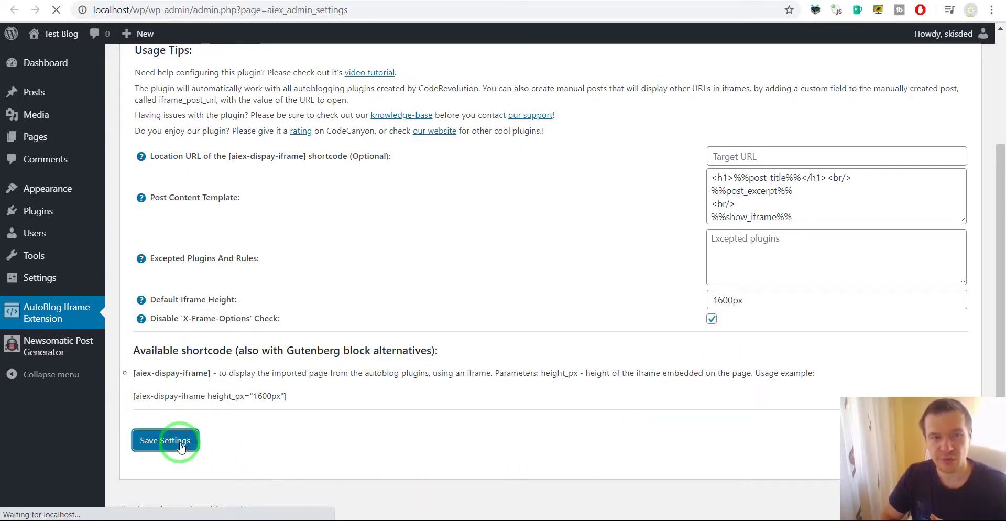
pyautogui.scroll(-3, 383, 312)
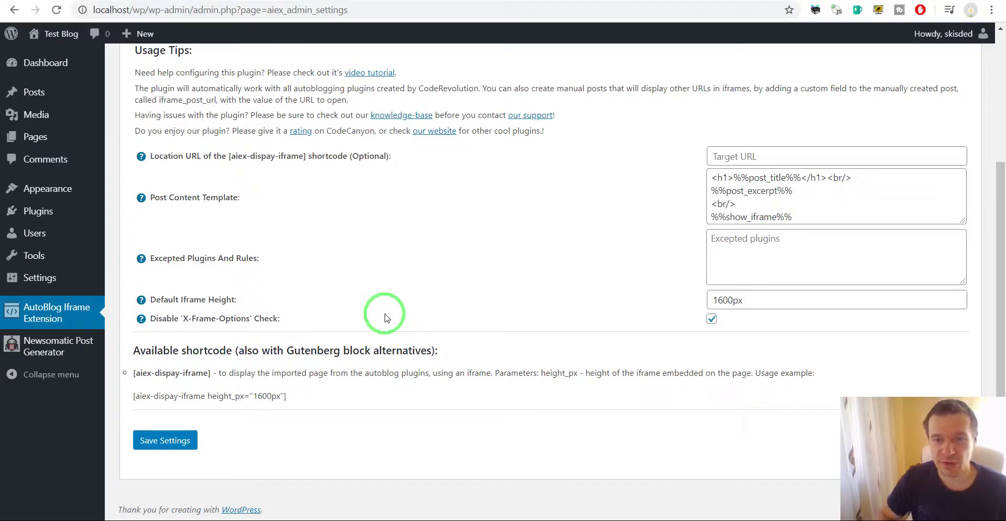
pyautogui.moveTo(411, 314)
pyautogui.mouseDown()
pyautogui.moveTo(673, 333)
pyautogui.moveTo(657, 313)
pyautogui.mouseUp()
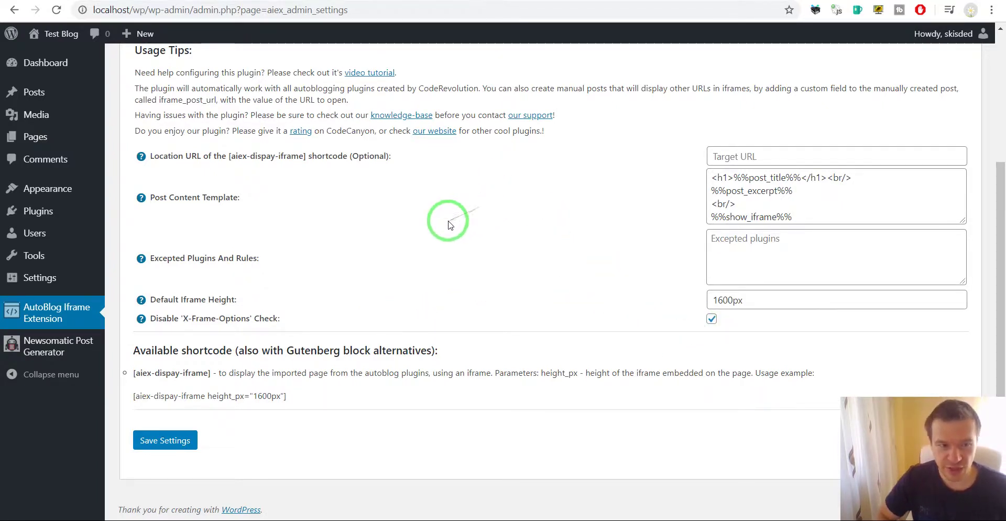
# In Newsomatic's Top News To Posts, add and save a rule with source Category - General and a maximum of 1 post.
pyautogui.moveTo(64, 352)
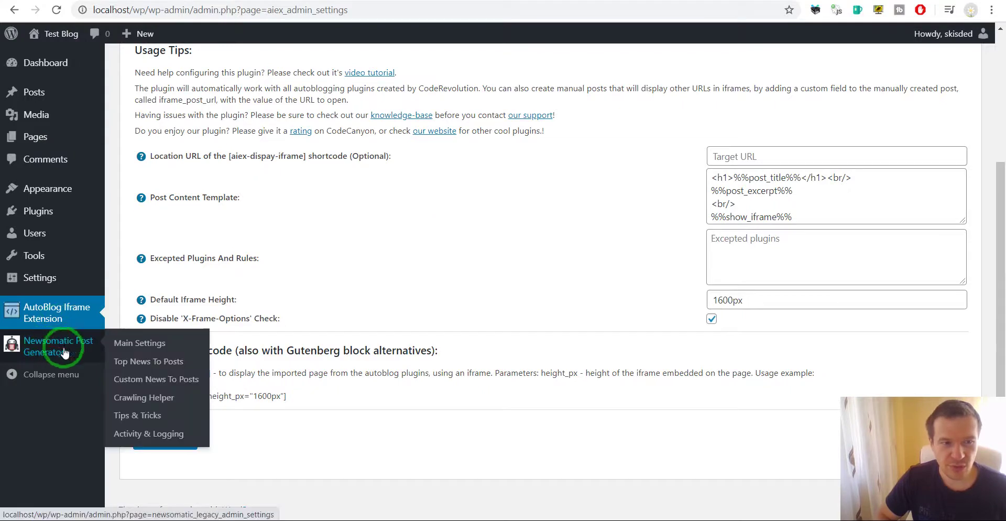
pyautogui.click(137, 363)
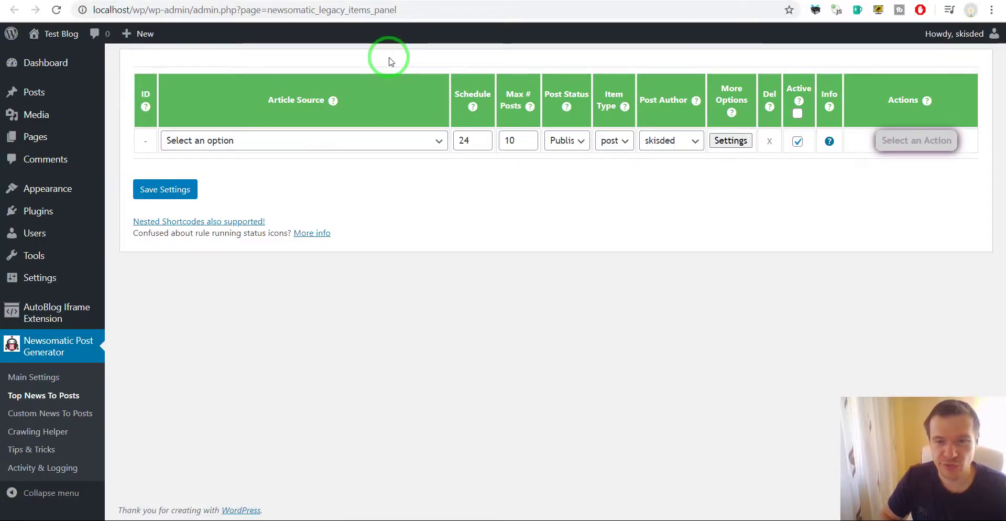
pyautogui.click(343, 140)
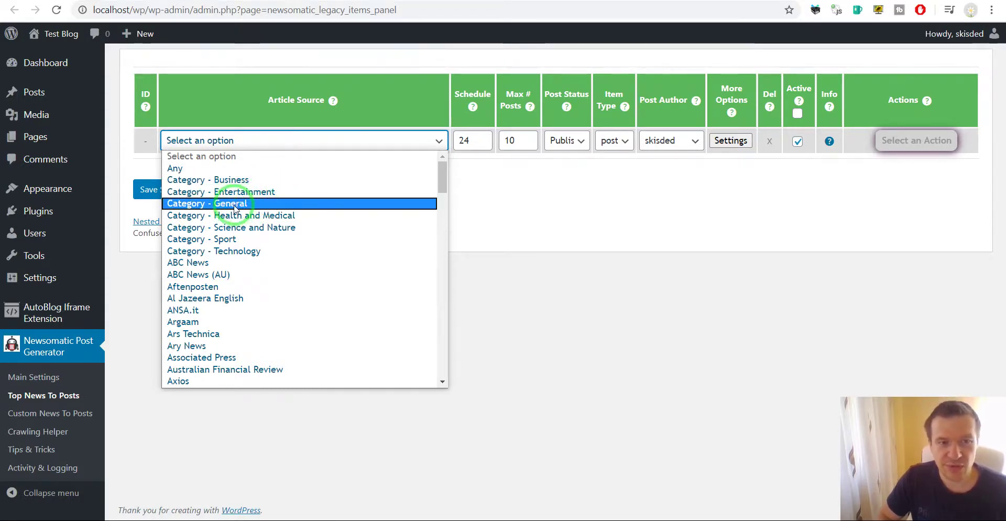
pyautogui.click(210, 204)
pyautogui.click(511, 143)
pyautogui.press('BackSpace')
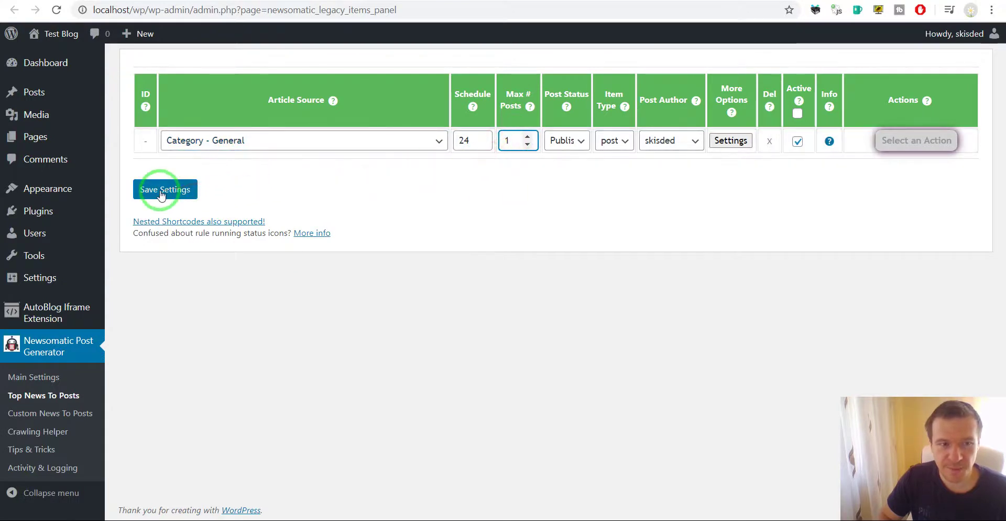
pyautogui.click(161, 192)
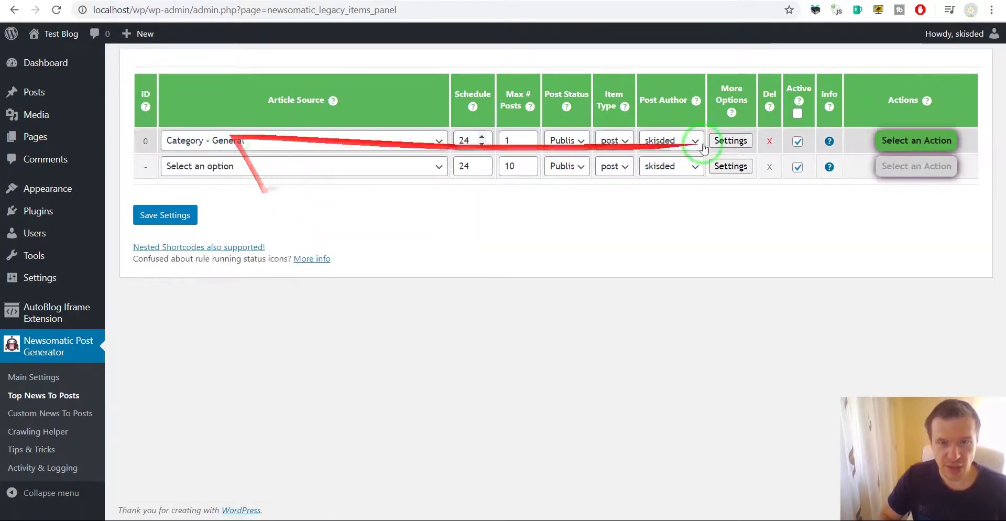
# Run the Category - General rule and open the imported post "The best gifts for Dad under $50" on the blog.
pyautogui.click(891, 139)
pyautogui.click(890, 169)
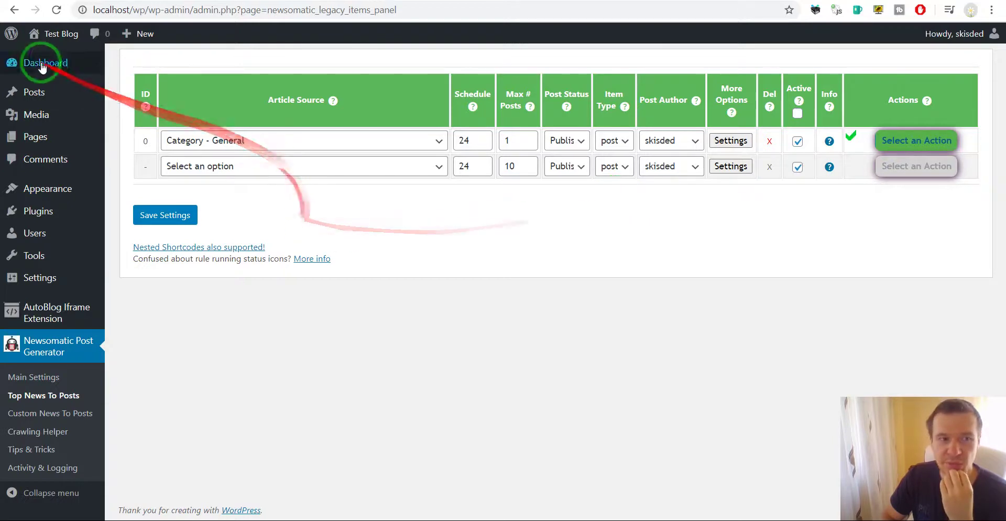
pyautogui.click(60, 48)
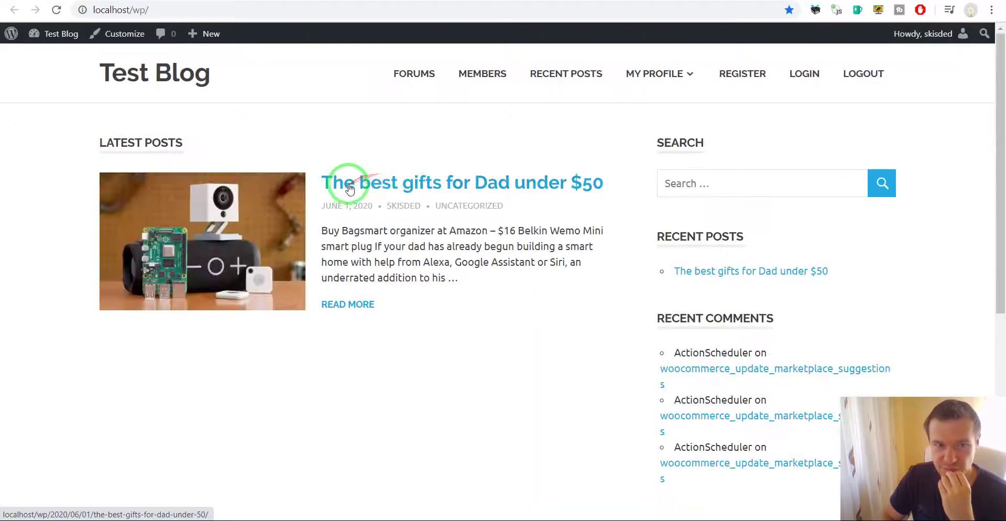
pyautogui.click(336, 181)
# Examine the iframe area embedded in the gifts post to check whether the source site loads.
pyautogui.scroll(-6, 300, 228)
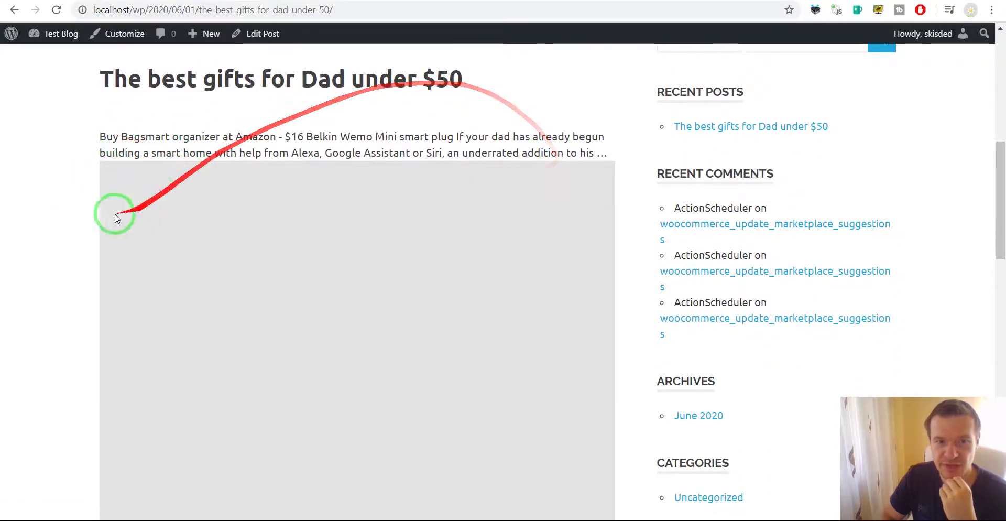
pyautogui.scroll(-7, 112, 218)
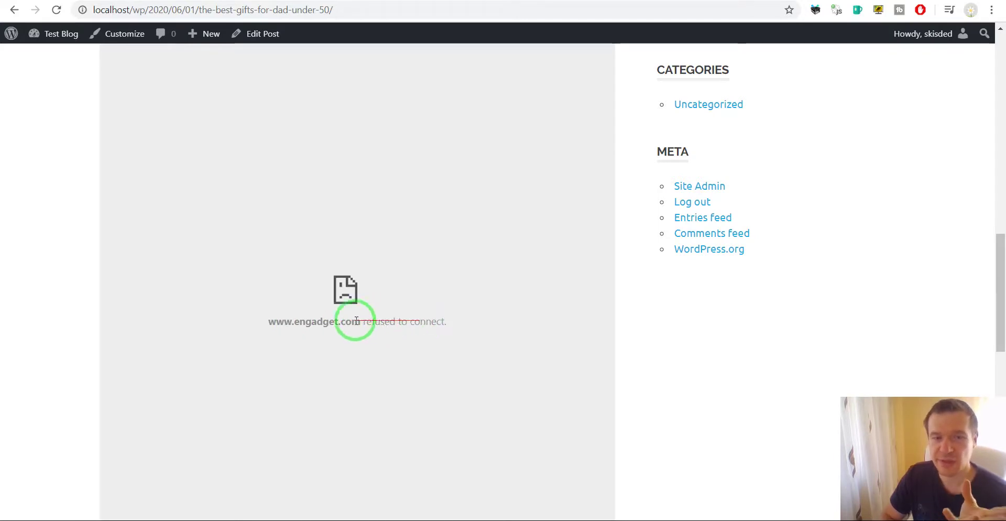
pyautogui.moveTo(267, 321); pyautogui.dragTo(369, 322)
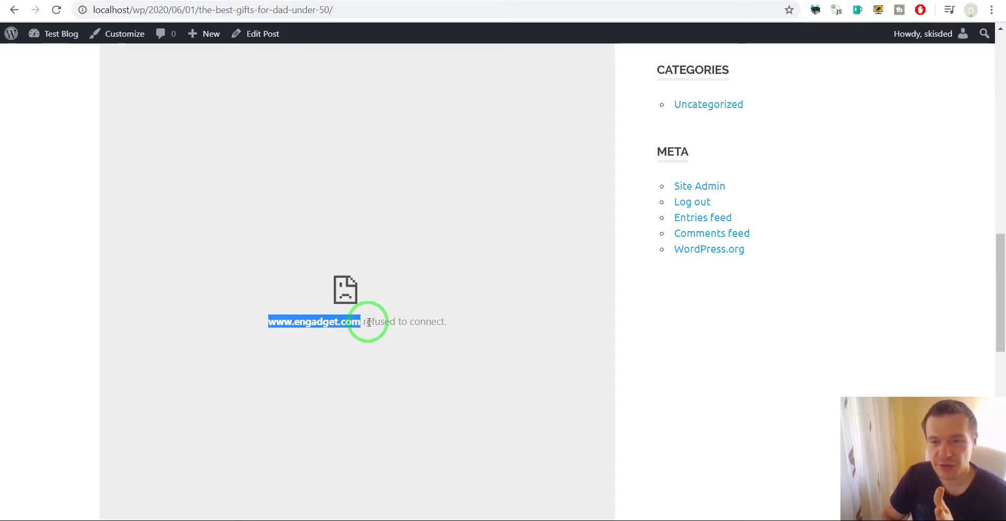
pyautogui.scroll(-5, 369, 322)
pyautogui.scroll(13, 368, 323)
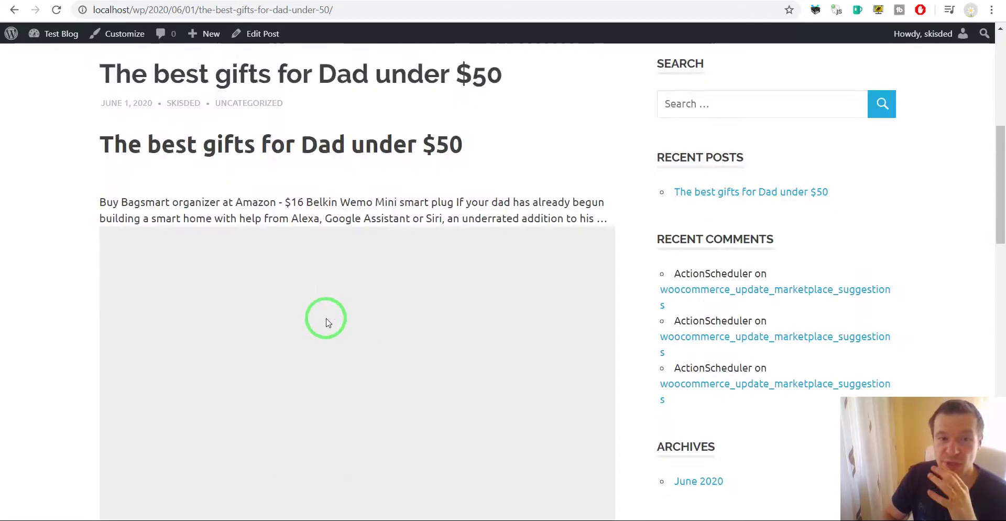
pyautogui.scroll(-11, 326, 322)
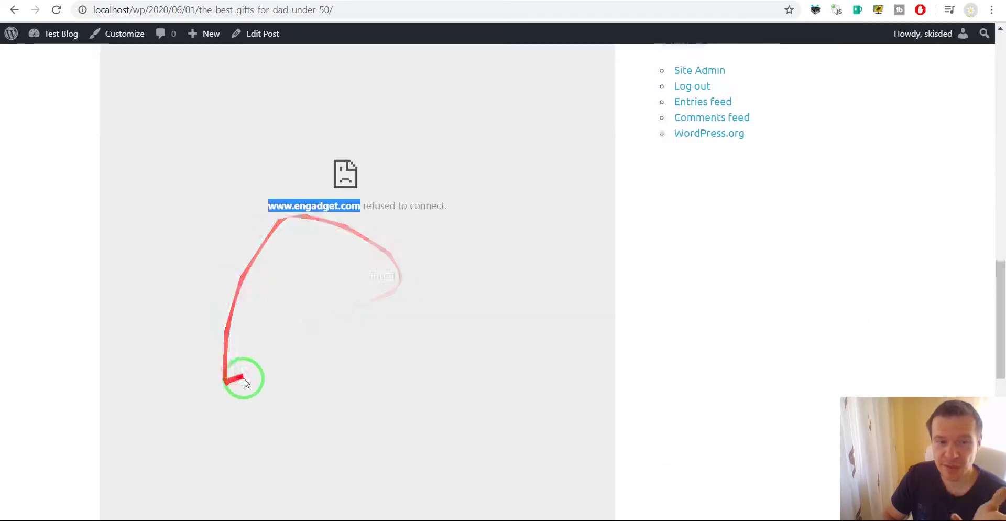
pyautogui.click(281, 197)
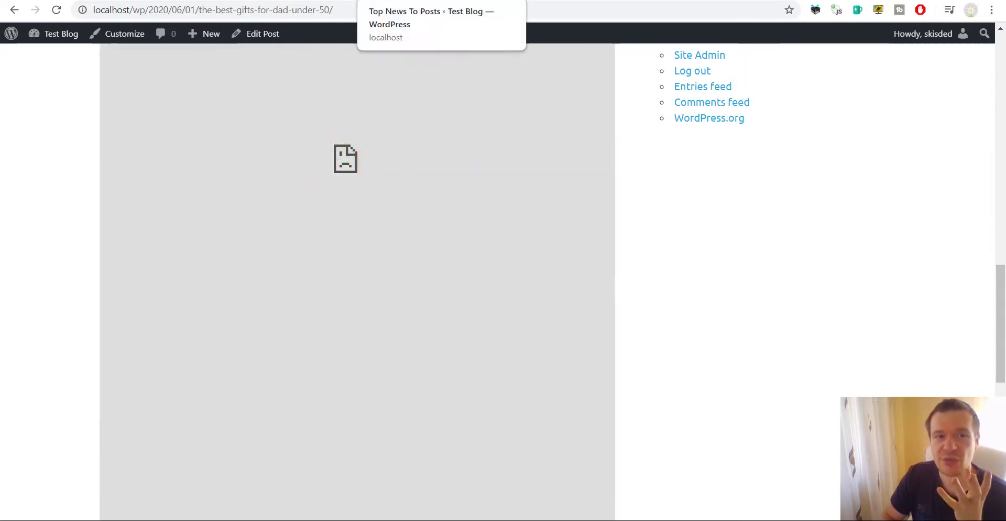
# Turn off the Disable 'X-Frame-Options' Check option in the AutoBlog Iframe Extension settings and save them.
pyautogui.click(398, 0)
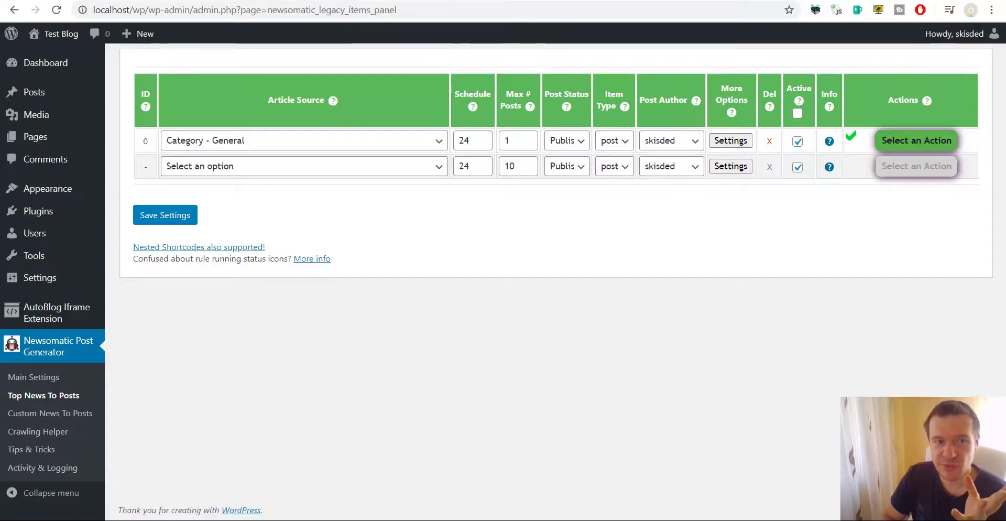
pyautogui.click(324, 1)
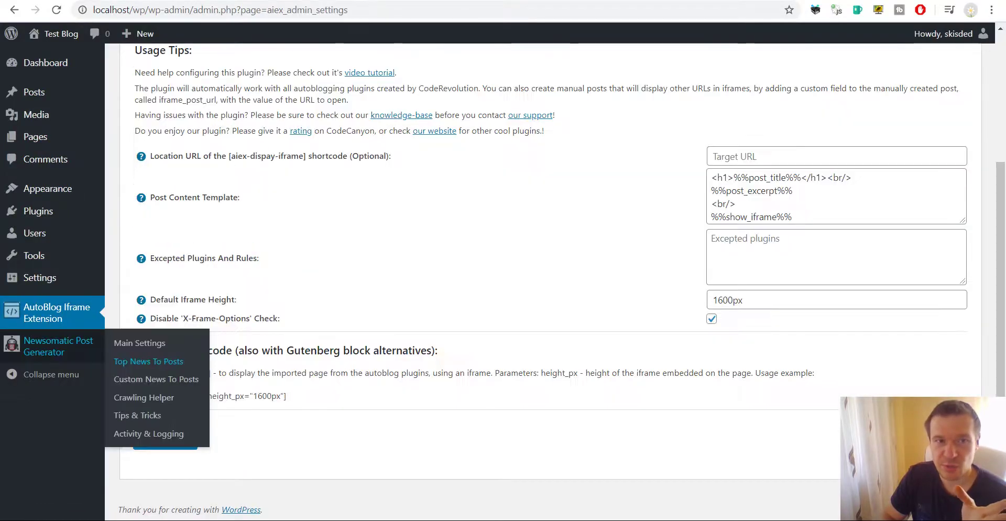
pyautogui.click(710, 318)
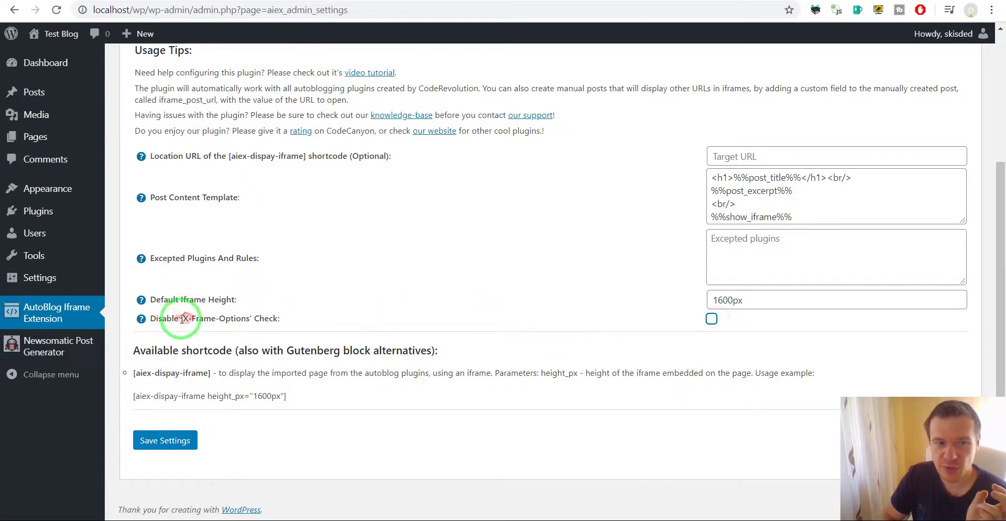
pyautogui.moveTo(185, 318); pyautogui.dragTo(250, 318)
pyautogui.click(170, 439)
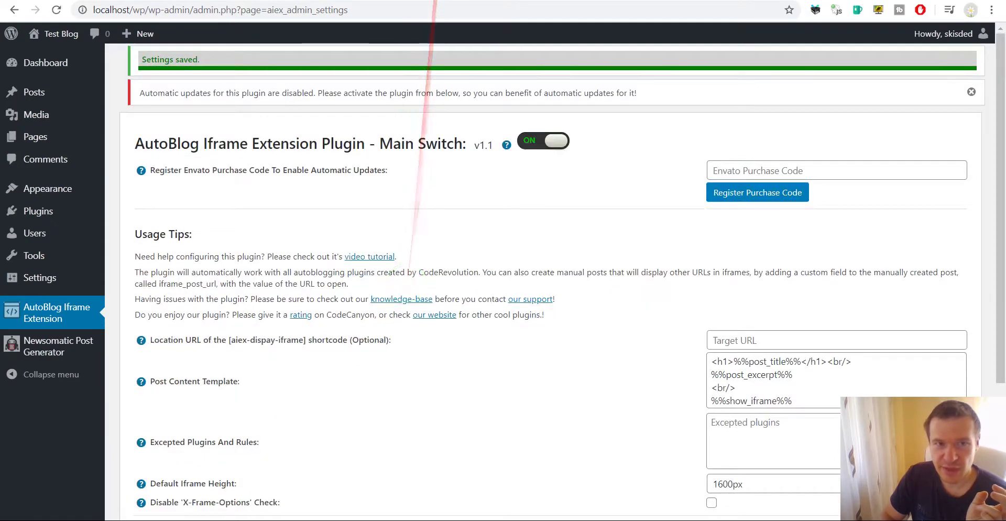
# Reload the gifts post and check how its content is displayed with the new iframe setting.
pyautogui.click(432, 1)
pyautogui.scroll(10, 246, 128)
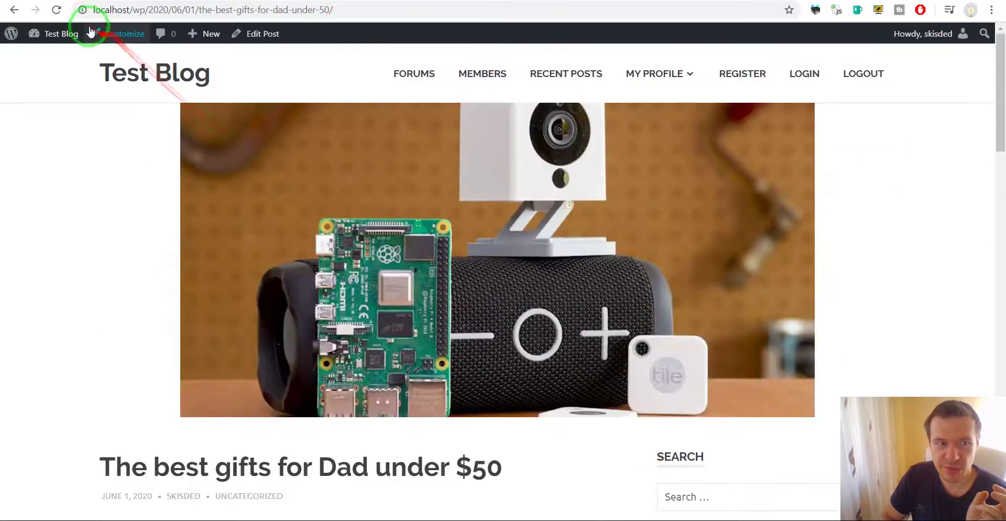
pyautogui.click(60, 13)
pyautogui.scroll(-7, 63, 101)
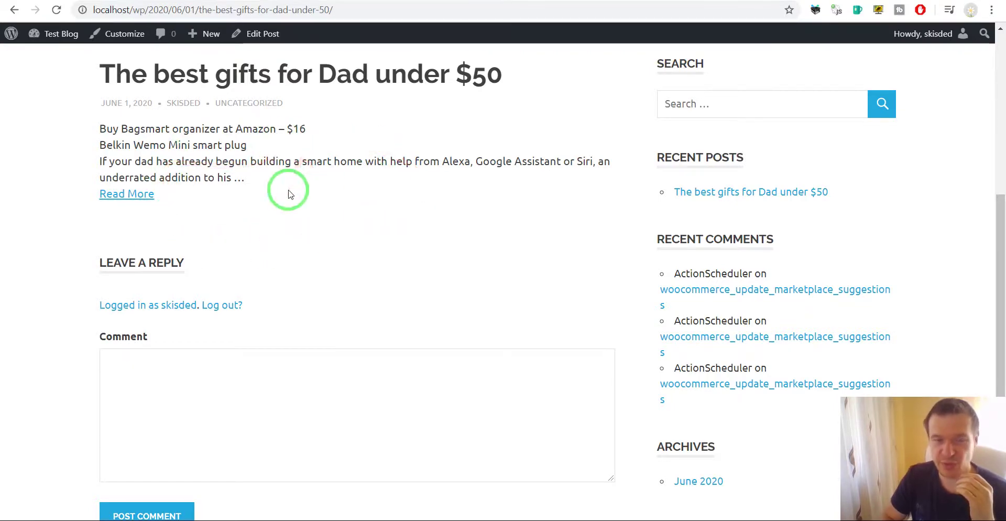
pyautogui.scroll(6, 289, 190)
pyautogui.scroll(-3, 288, 190)
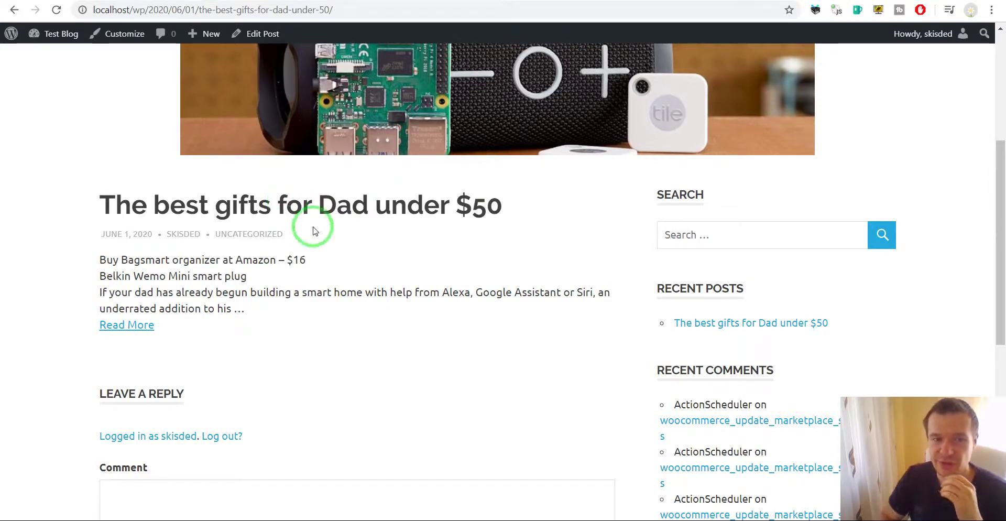
# Review the gifts post's excerpt text and its Read More link beneath the featured image.
pyautogui.moveTo(314, 227)
pyautogui.mouseDown()
pyautogui.moveTo(363, 371)
pyautogui.moveTo(241, 247)
pyautogui.moveTo(272, 299)
pyautogui.moveTo(285, 370)
pyautogui.moveTo(284, 288)
pyautogui.moveTo(270, 317)
pyautogui.moveTo(303, 273)
pyautogui.mouseUp()
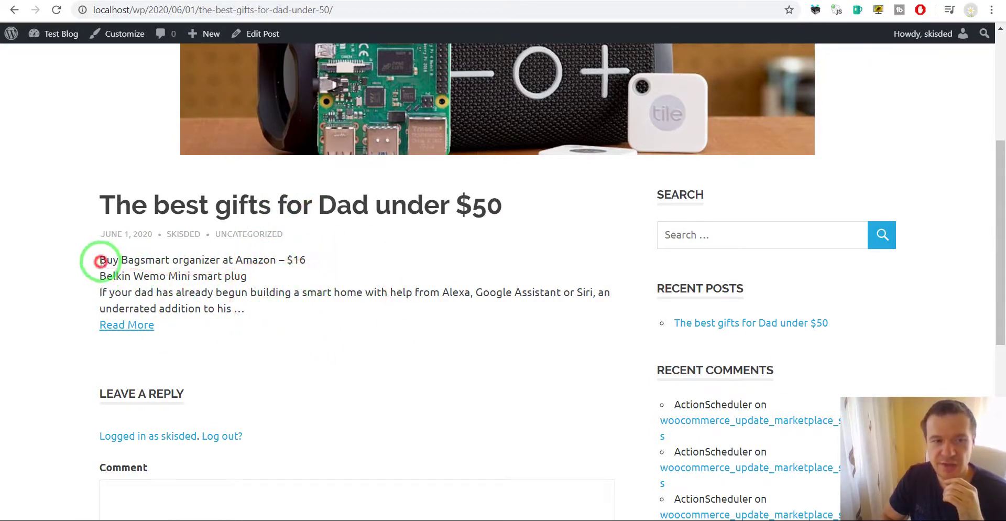
pyautogui.moveTo(100, 259); pyautogui.dragTo(260, 308)
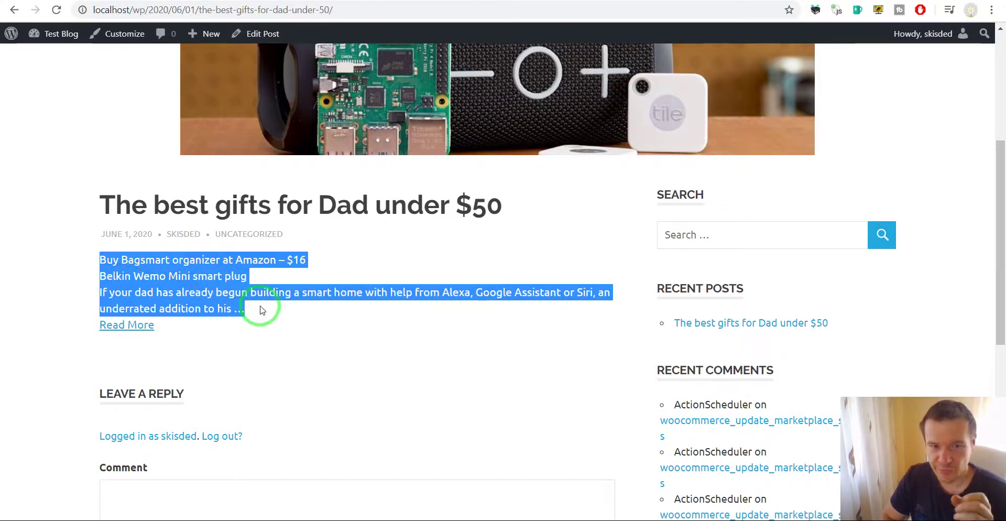
pyautogui.moveTo(262, 310)
pyautogui.mouseDown()
pyautogui.moveTo(230, 272)
pyautogui.moveTo(168, 312)
pyautogui.mouseUp()
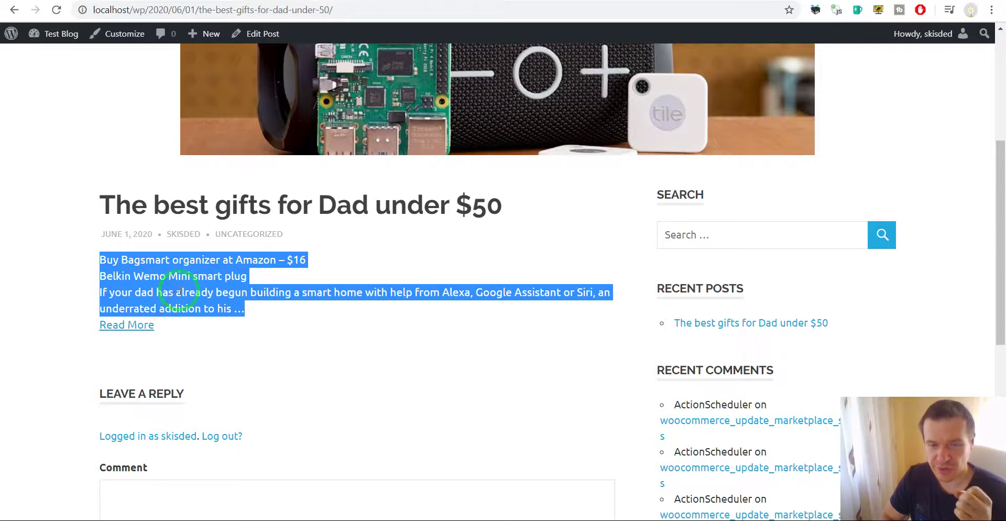
pyautogui.scroll(5, 179, 292)
pyautogui.scroll(-6, 179, 291)
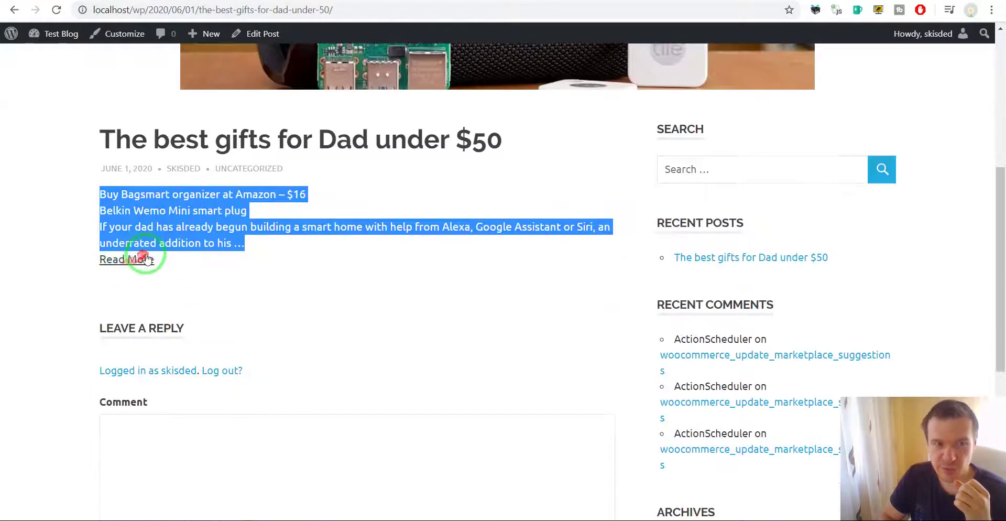
pyautogui.click(146, 246)
pyautogui.scroll(6, 146, 245)
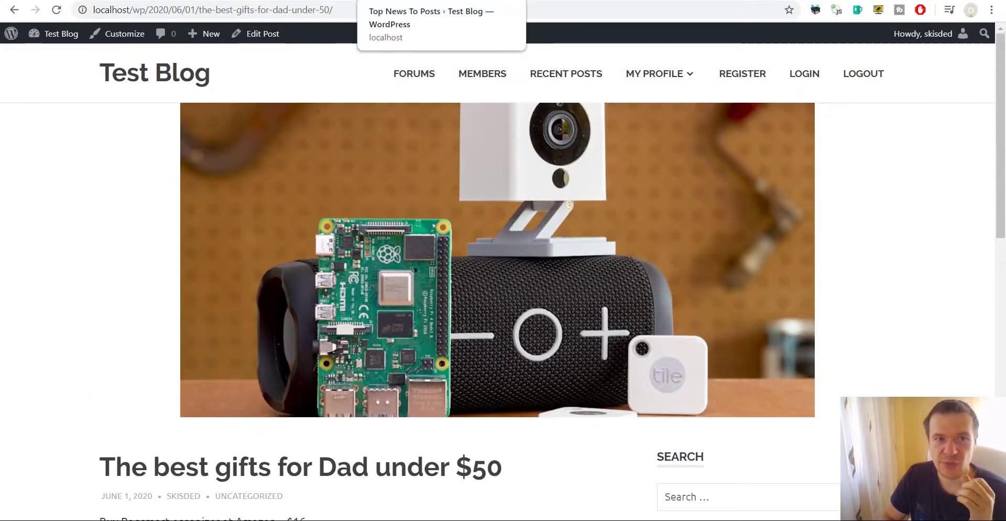
# Set the Category - General rule's maximum number of posts to 2 and save the rule settings.
pyautogui.click(387, 1)
pyautogui.click(907, 144)
pyautogui.click(528, 137)
pyautogui.click(163, 215)
# Run the Category - General rule again and open the post "Asia stocks hit 3-month peaks, resilient to U.S. rioting" from the blog's homepage.
pyautogui.click(885, 140)
pyautogui.click(896, 163)
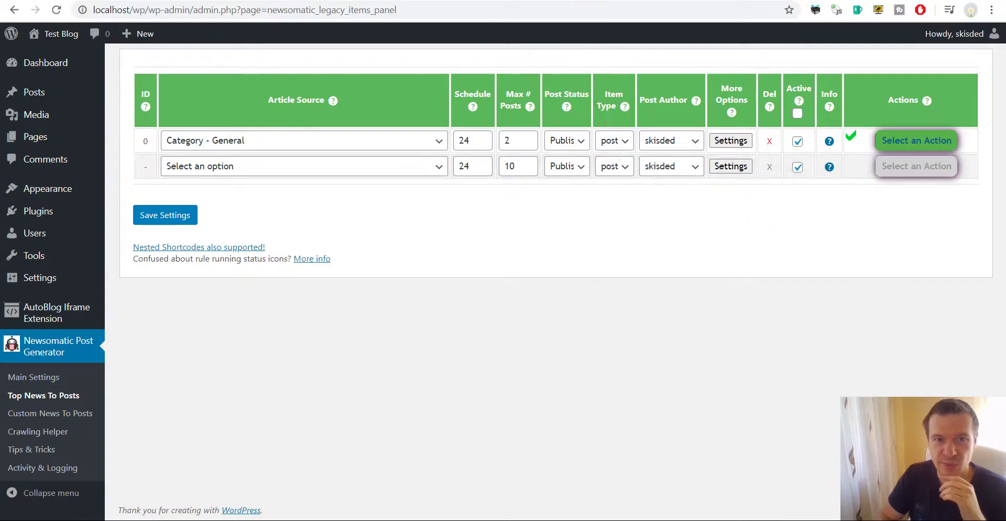
pyautogui.click(445, 0)
pyautogui.click(149, 71)
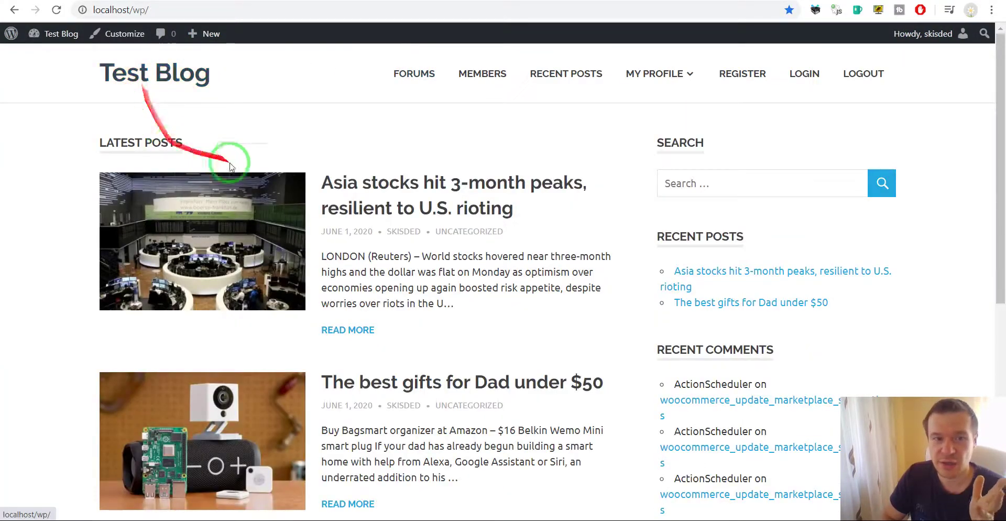
pyautogui.click(336, 183)
# Examine the source article embedded in the iframe of the Asia stocks post.
pyautogui.scroll(-12, 234, 188)
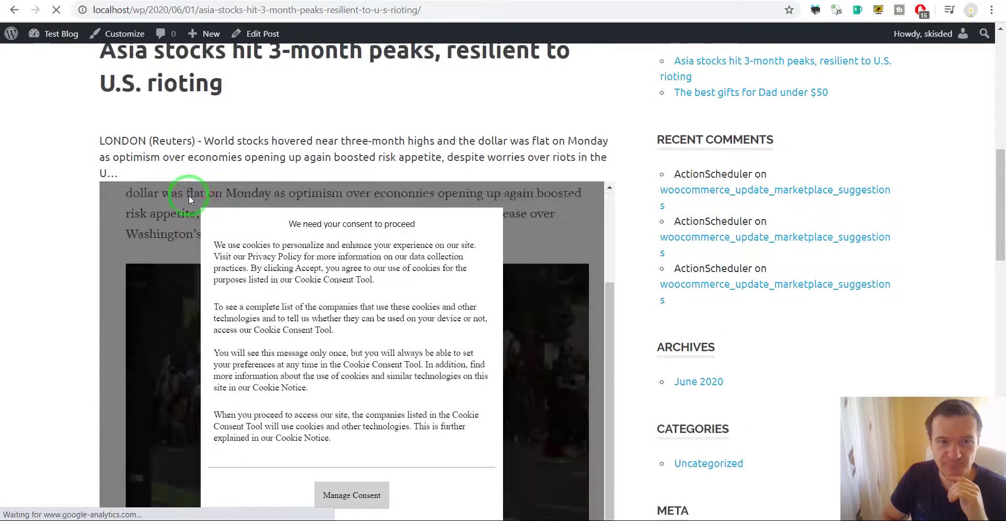
pyautogui.scroll(-5, 88, 220)
pyautogui.click(316, 272)
pyautogui.scroll(6, 252, 243)
pyautogui.moveTo(267, 172); pyautogui.dragTo(108, 103)
pyautogui.scroll(1, 45, 180)
pyautogui.moveTo(45, 180); pyautogui.dragTo(82, 133)
pyautogui.scroll(5, 94, 175)
pyautogui.scroll(-9, 72, 162)
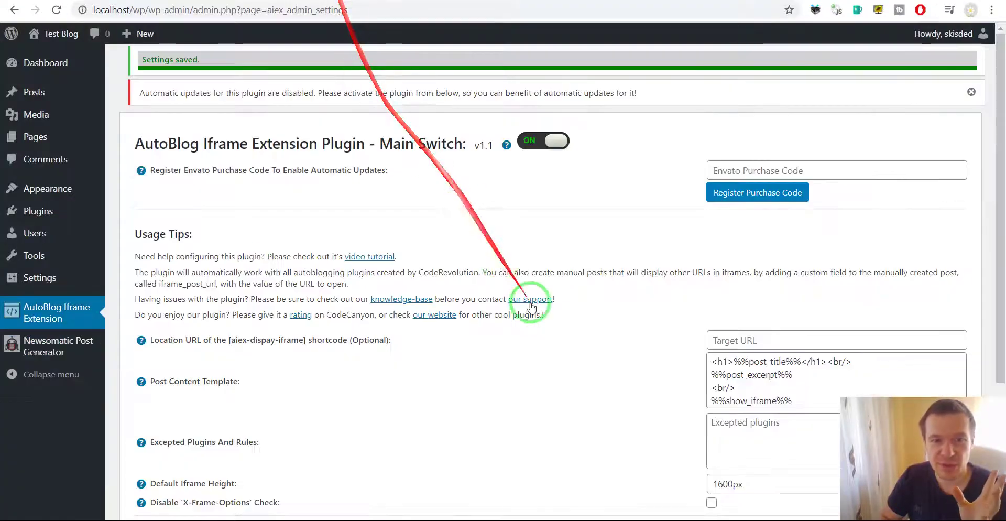
# Review the Disable 'X-Frame-Options' Check option in the AutoBlog Iframe Extension settings.
pyautogui.scroll(-4, 531, 307)
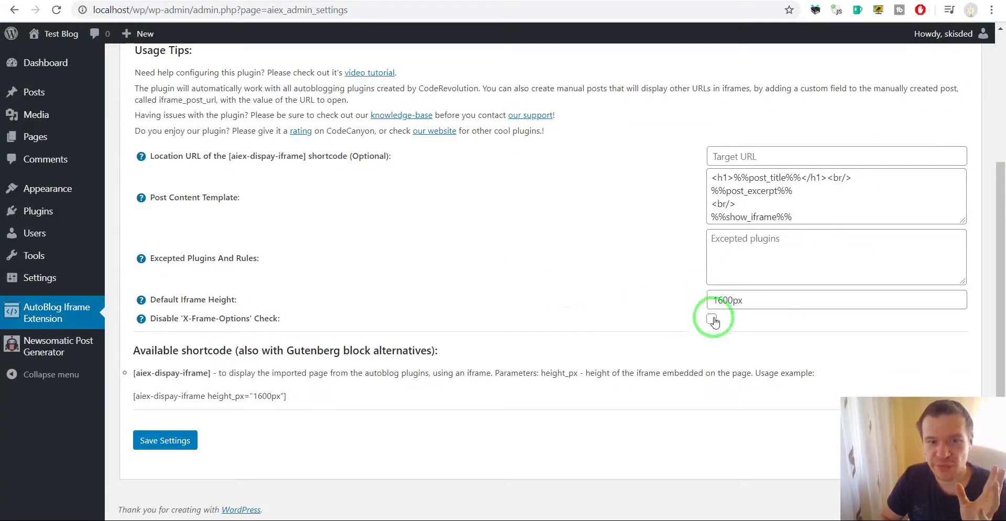